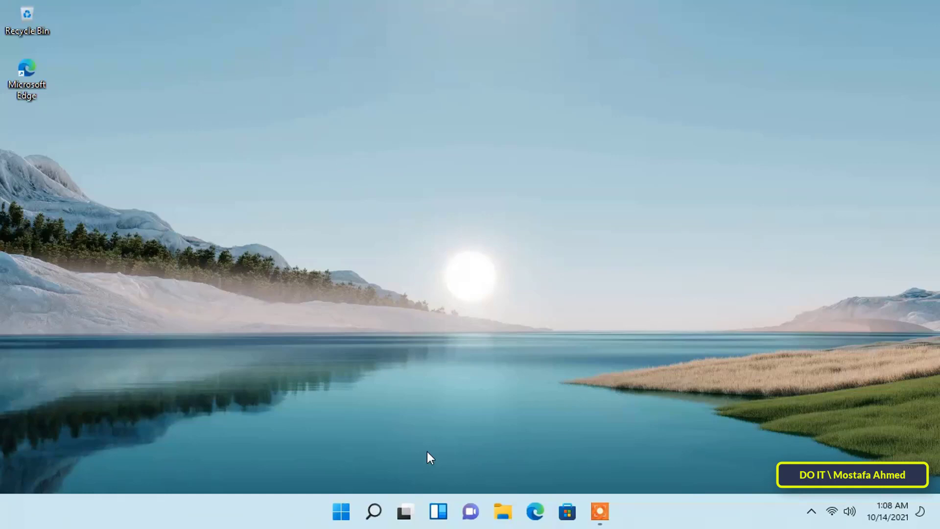
Launch Settings from its pinned tile in the Start menu
left_click(343, 514)
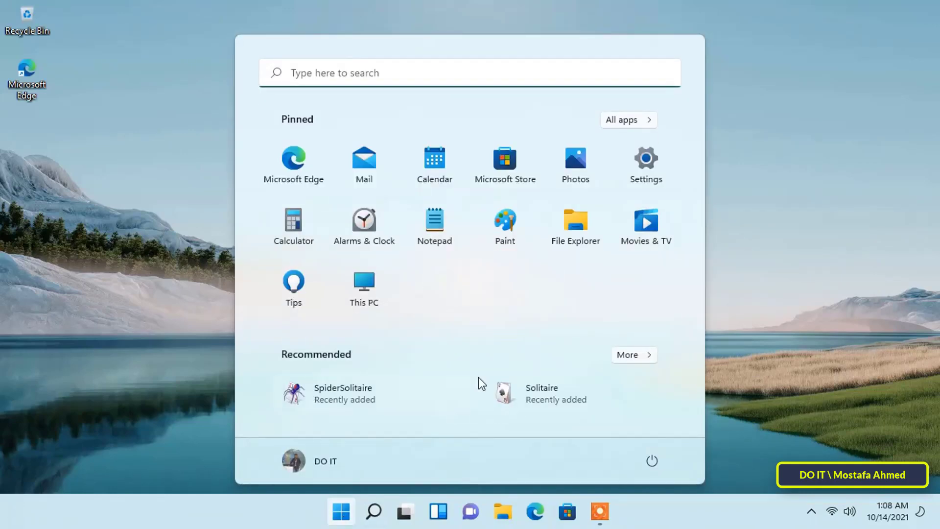
left_click(647, 179)
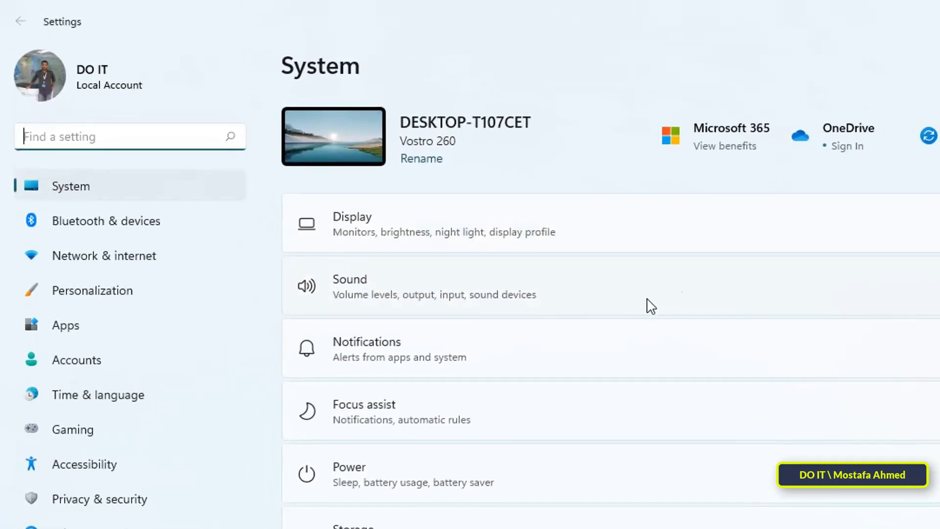
Go to Network & internet and switch Mobile hotspot to On
left_click(202, 263)
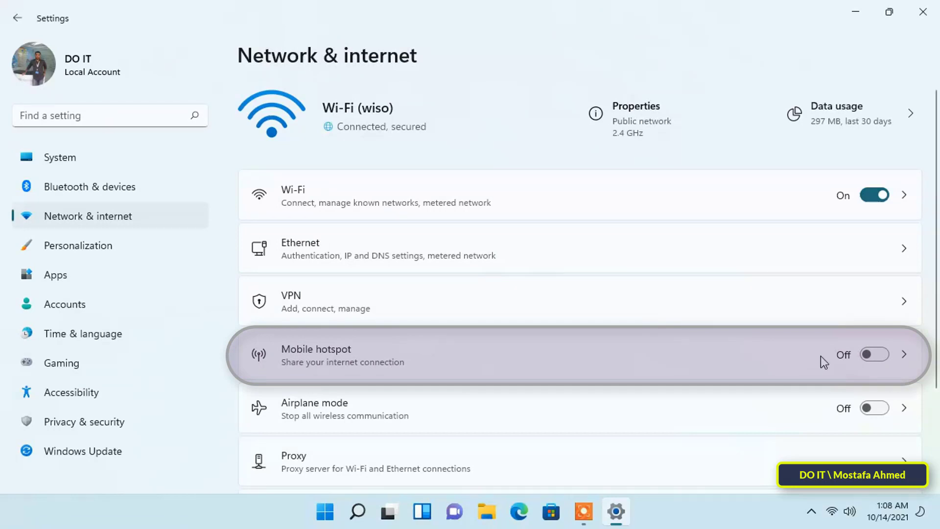
left_click(885, 361)
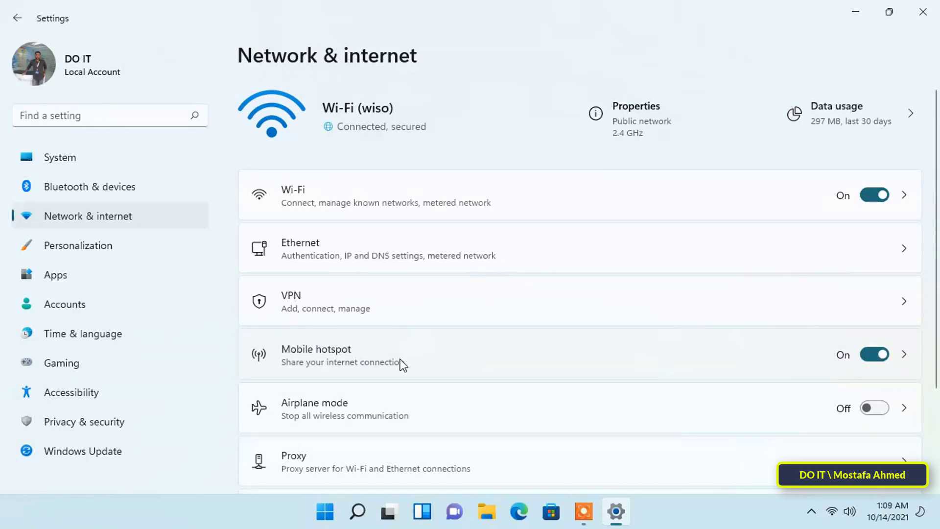
Open the Mobile hotspot page and the Edit network info dialog for its properties
left_click(429, 358)
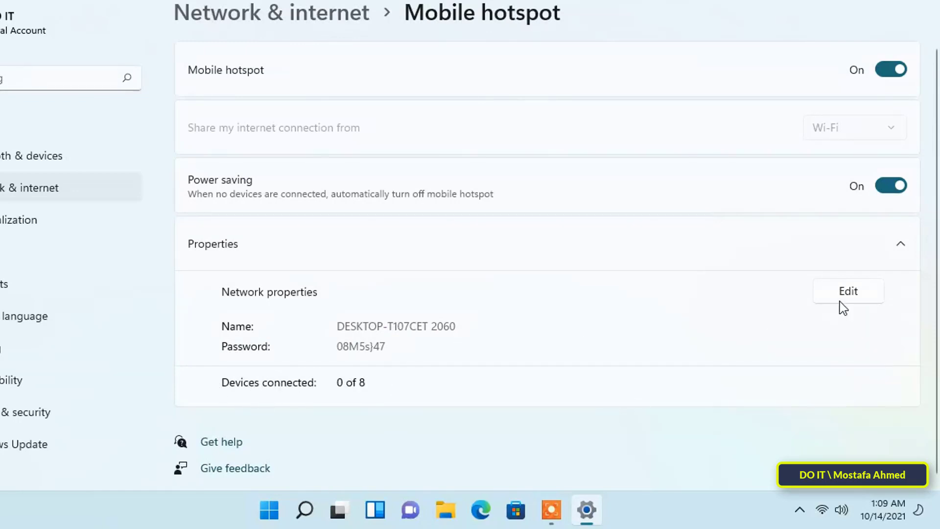
left_click(853, 295)
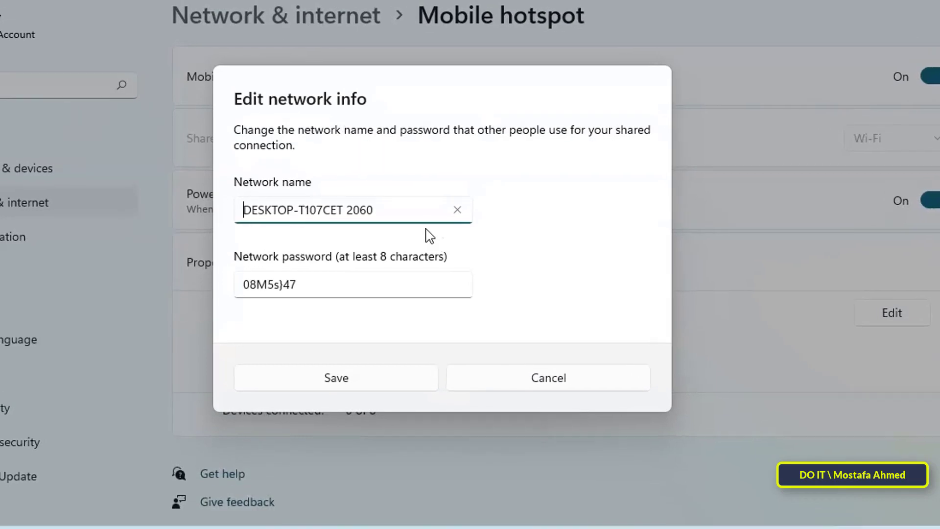
Rename the hotspot network to 'DO IT', enter a new password, and save
left_click(407, 215)
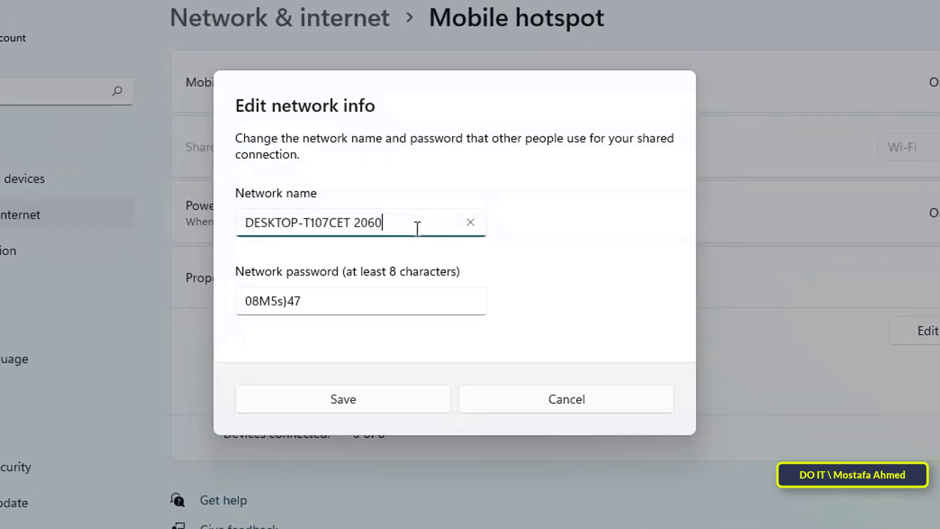
key("BackSpace")
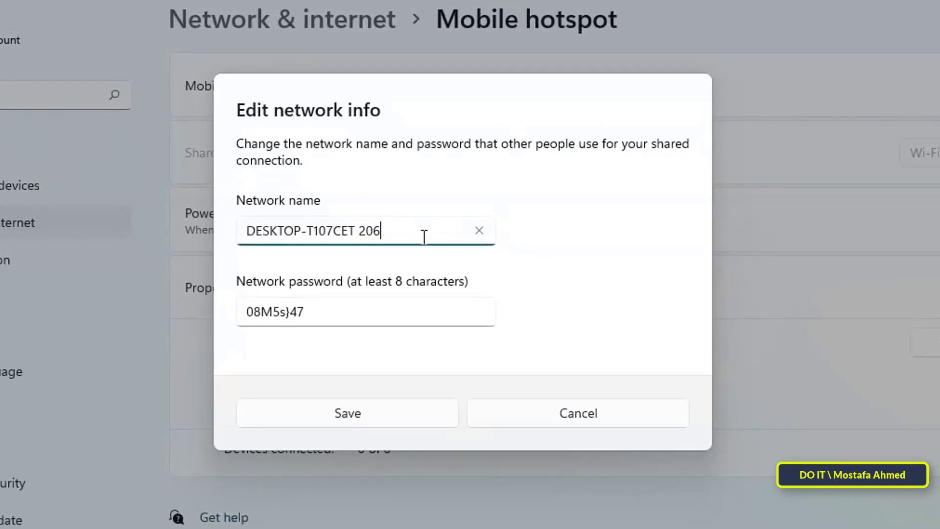
key("BackSpace")
key("BackSpace")
key("BackSpace")
key("BackSpace")
key("BackSpace")
key("BackSpace")
key("BackSpace")
key("BackSpace")
key("BackSpace")
key("BackSpace")
key("BackSpace")
key("BackSpace")
key("BackSpace")
key("BackSpace")
key("BackSpace")
key("BackSpace")
key("BackSpace")
key("BackSpace")
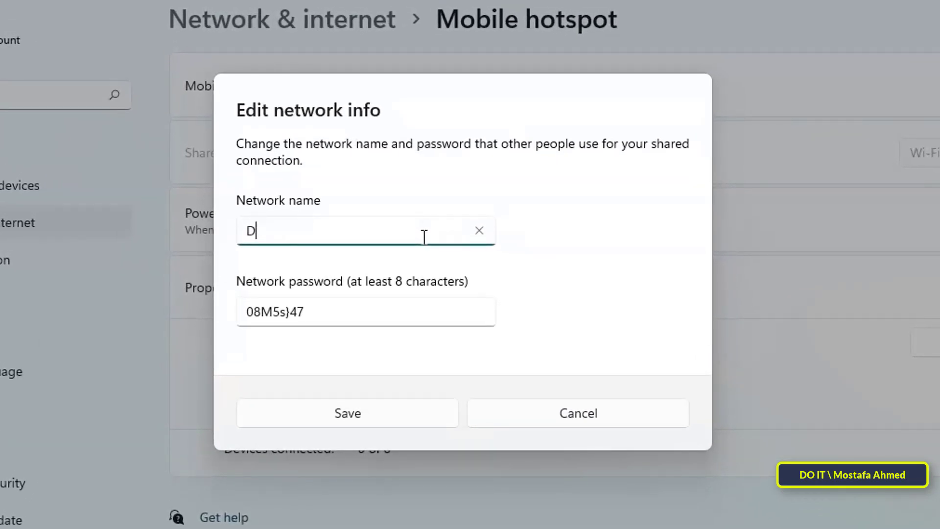
type("O IT")
left_click(389, 316)
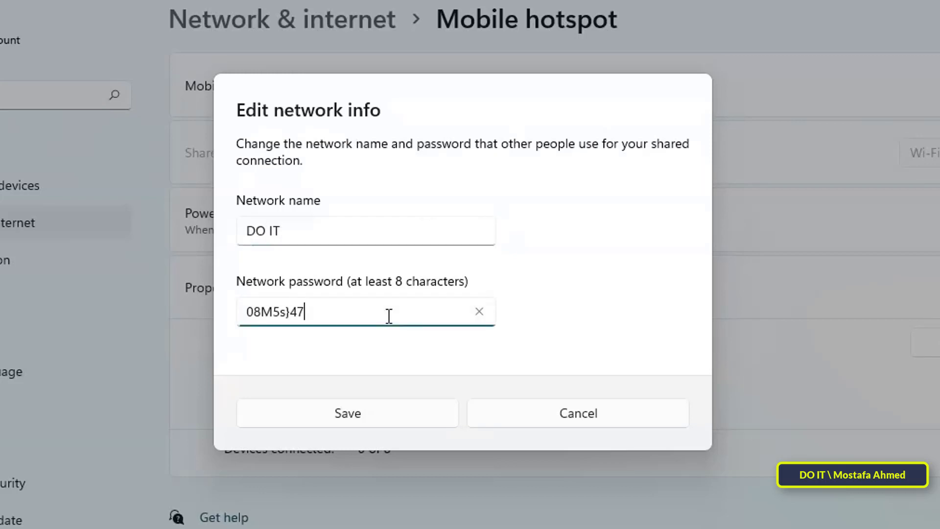
key("ctrl+a")
type("123456789")
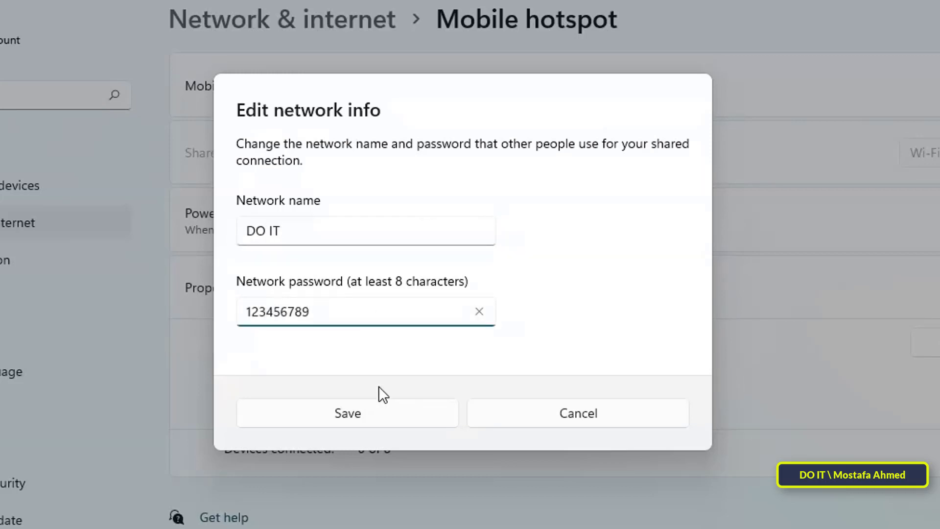
left_click(345, 413)
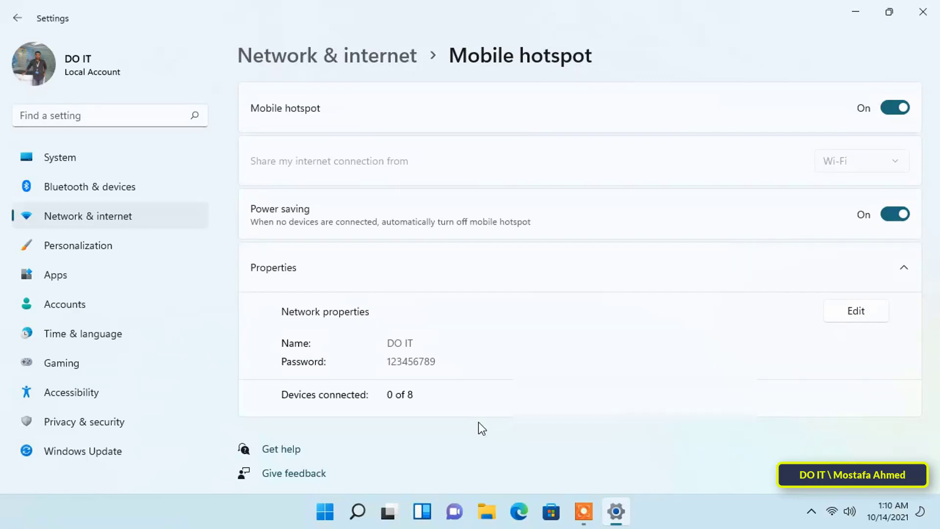
Check Devices connected shows 1 of 8, with the HUAWEI phone listed
scroll(479, 417, "down", 2)
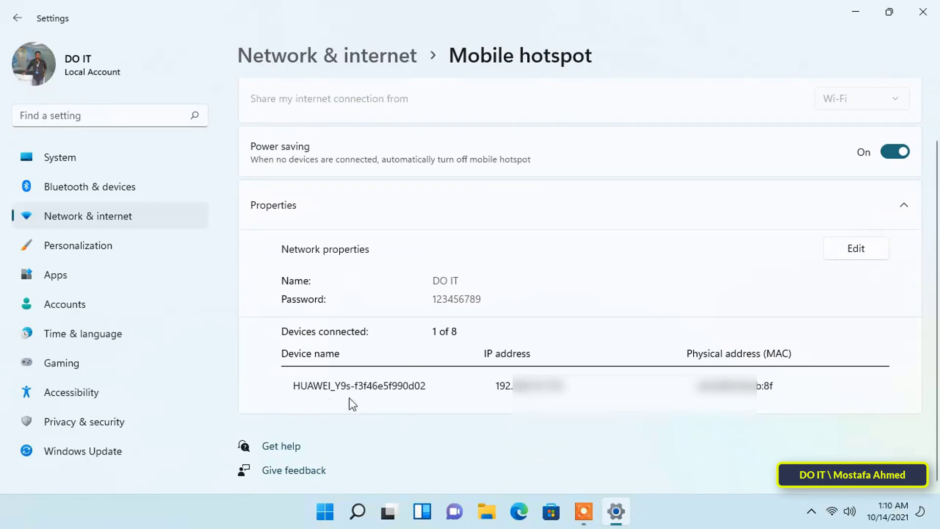
left_click_drag(297, 387, 425, 389)
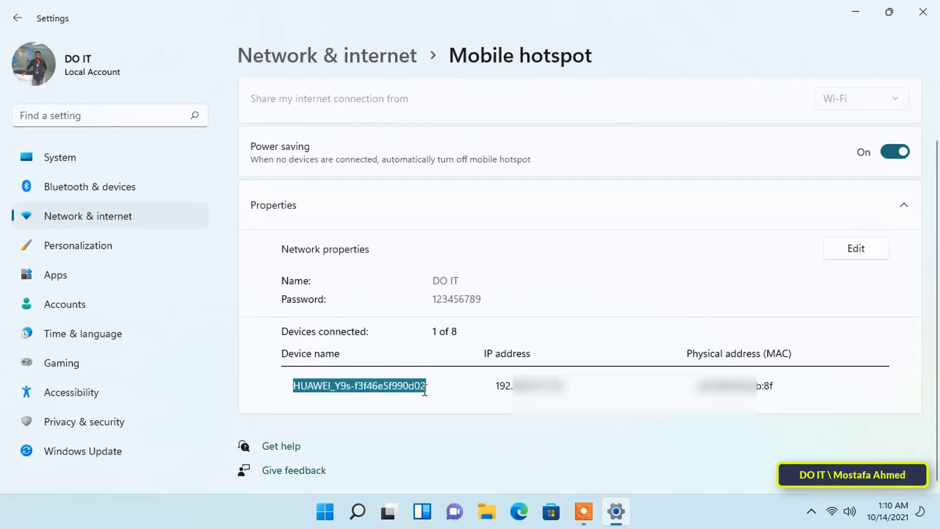
left_click(446, 405)
scroll(445, 405, "up", 2)
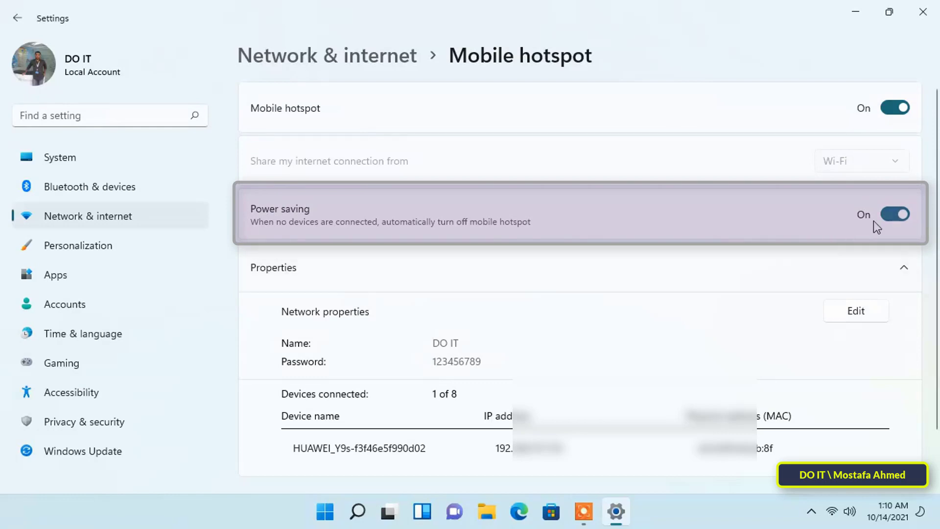
left_click(890, 216)
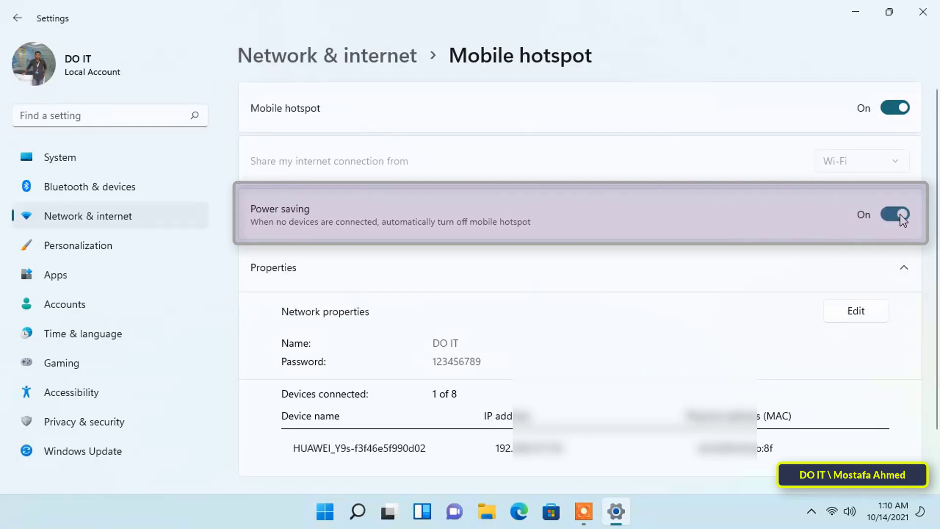